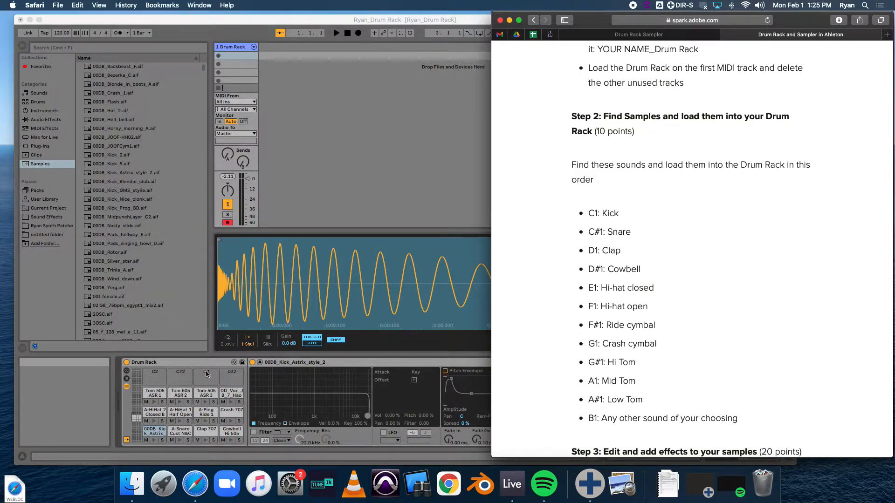
- Review the assignment's Step 3 sample-editing operations and narrow the browser window to uncover more of the Live set
{"action": "scroll", "coordinate": [667, 311], "scroll_direction": "down", "scroll_amount": 5}
{"action": "scroll", "coordinate": [667, 315], "scroll_direction": "down", "scroll_amount": 2}
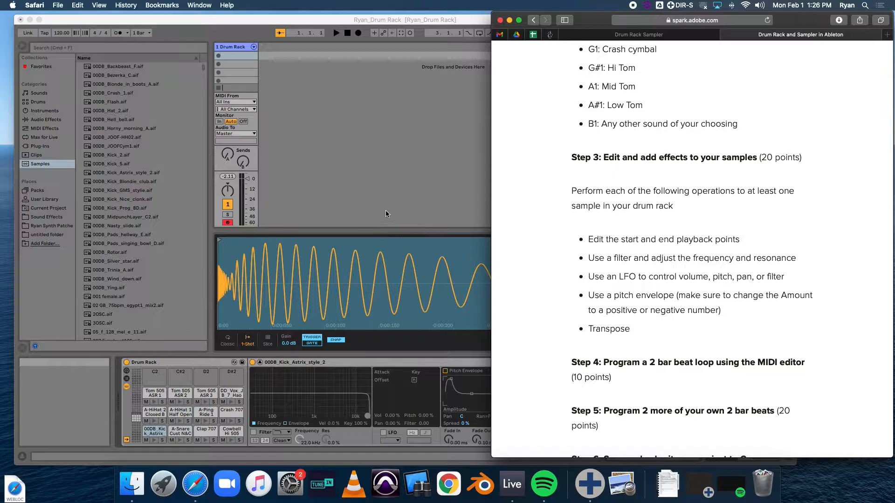
{"action": "left_click_drag", "start_coordinate": [495, 206], "coordinate": [652, 206]}
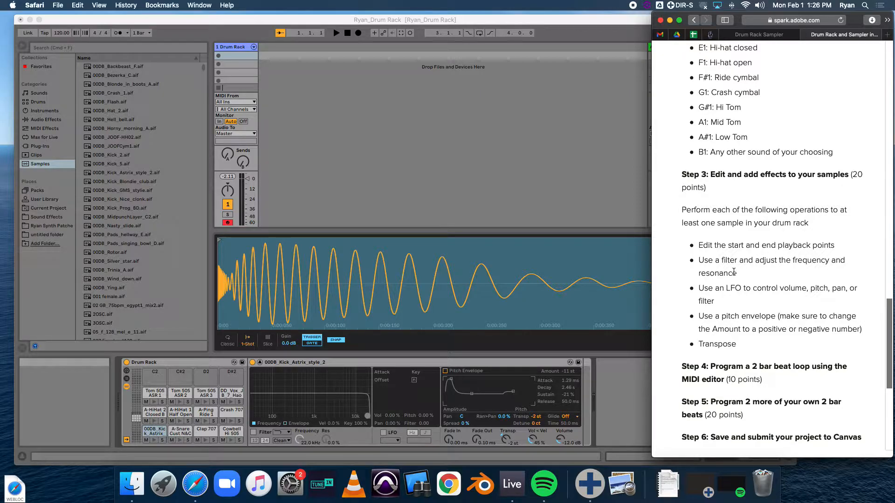
- Open the DD_Vox_JB_7_Haow pad in Live's Drum Rack and audition it and the Tom 505 ASR 2 pad
{"action": "left_click", "coordinate": [235, 395]}
{"action": "left_click", "coordinate": [235, 395]}
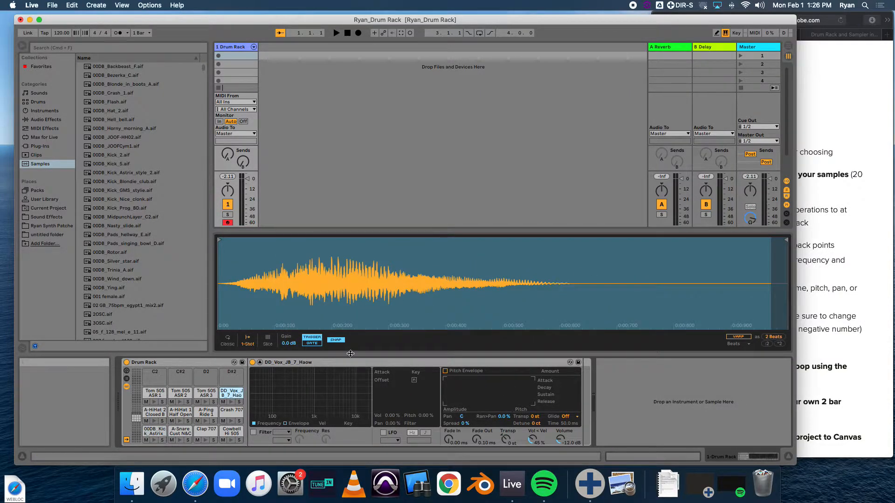
{"action": "key", "text": "h"}
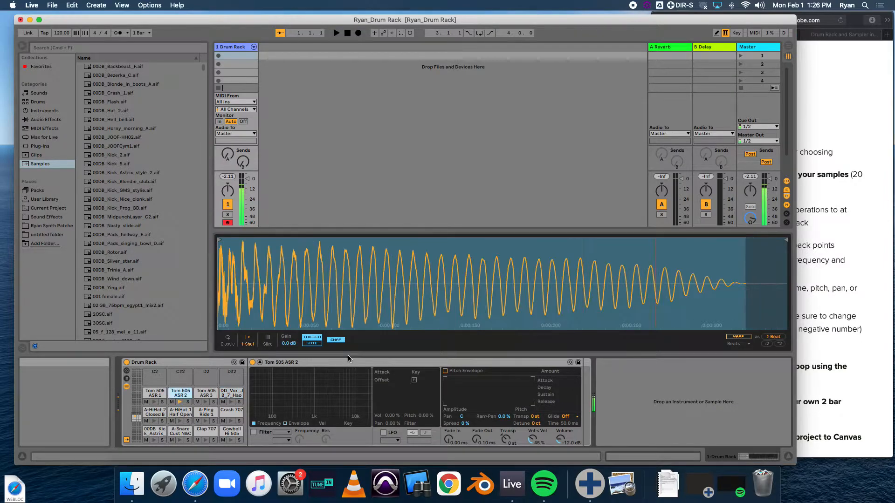
{"action": "key", "text": "j"}
{"action": "key", "text": "j"}
{"action": "key", "text": "j"}
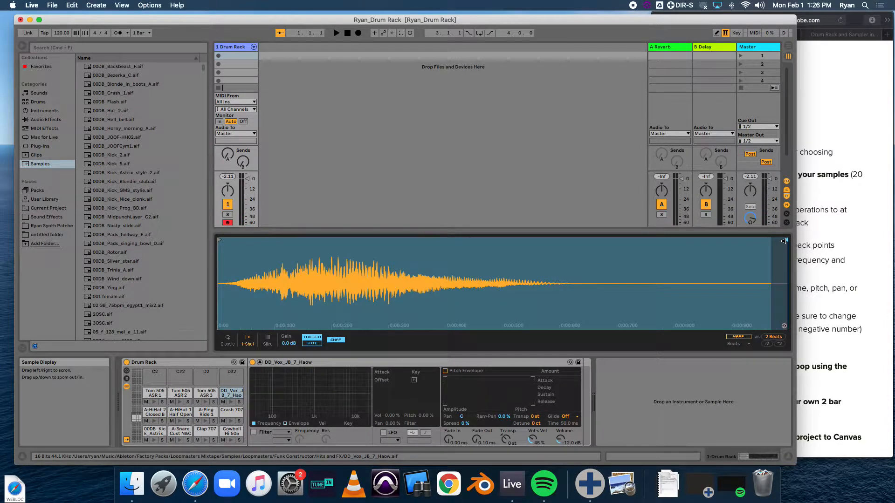
- Collapse and reopen the expanded sample view of the DD_Vox_JB_7_Haow sampler
{"action": "left_click", "coordinate": [783, 241]}
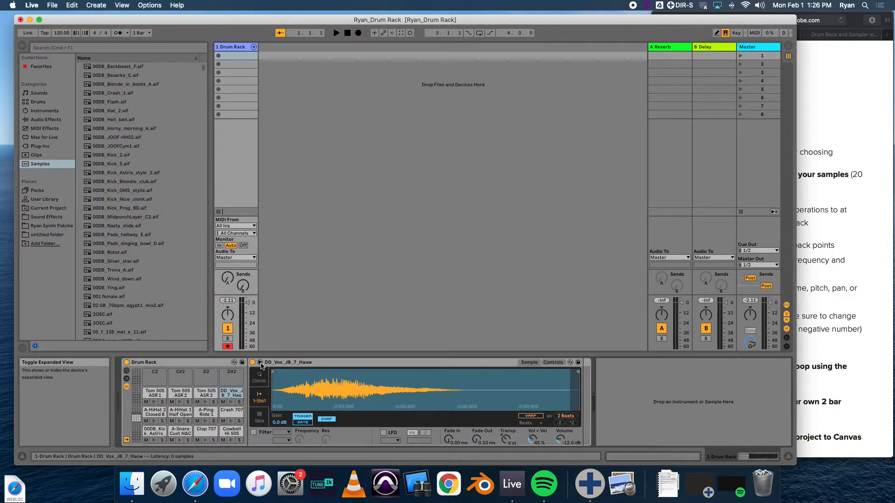
{"action": "left_click", "coordinate": [260, 363]}
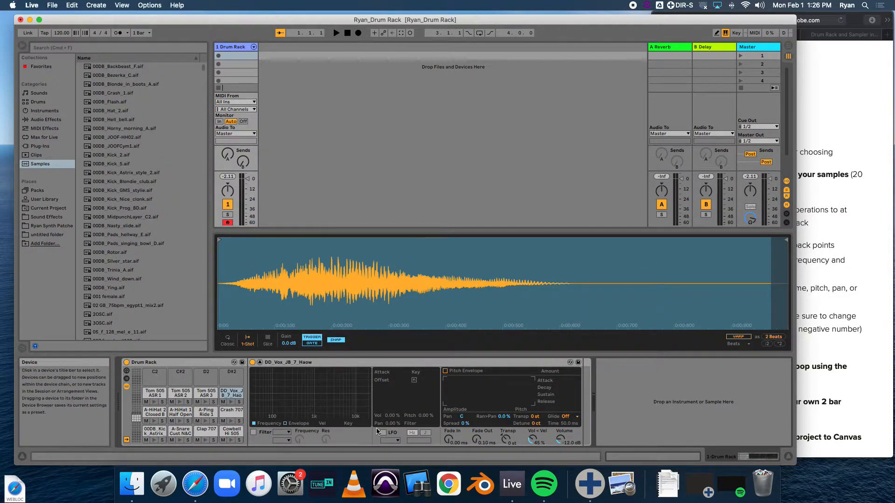
{"action": "left_click", "coordinate": [261, 363]}
{"action": "left_click", "coordinate": [261, 363]}
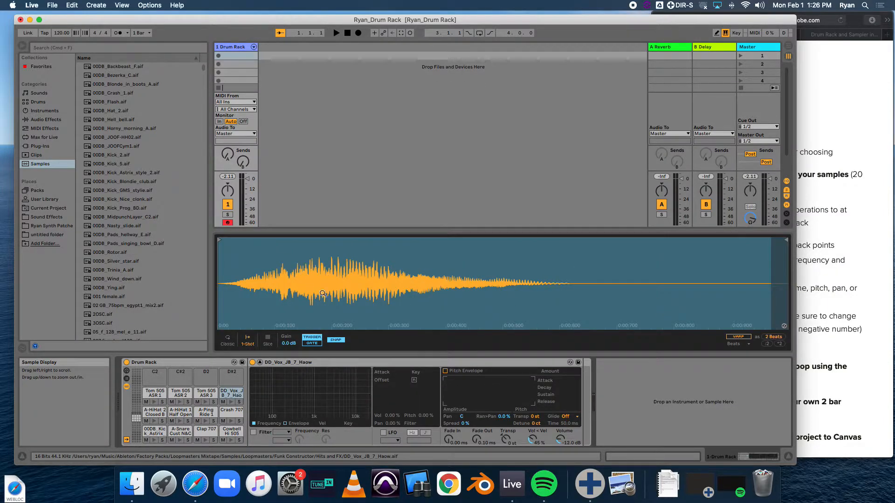
- Try adjusting the end playback point of the DD_Vox_JB_7_Haow sample while auditioning it
{"action": "key", "text": "j"}
{"action": "mouse_move", "coordinate": [785, 240]}
{"action": "left_mouse_down"}
{"action": "mouse_move", "coordinate": [340, 252]}
{"action": "mouse_move", "coordinate": [337, 240]}
{"action": "mouse_move", "coordinate": [314, 240]}
{"action": "mouse_move", "coordinate": [786, 240]}
{"action": "left_mouse_up"}
{"action": "key", "text": "j"}
{"action": "key", "text": "j"}
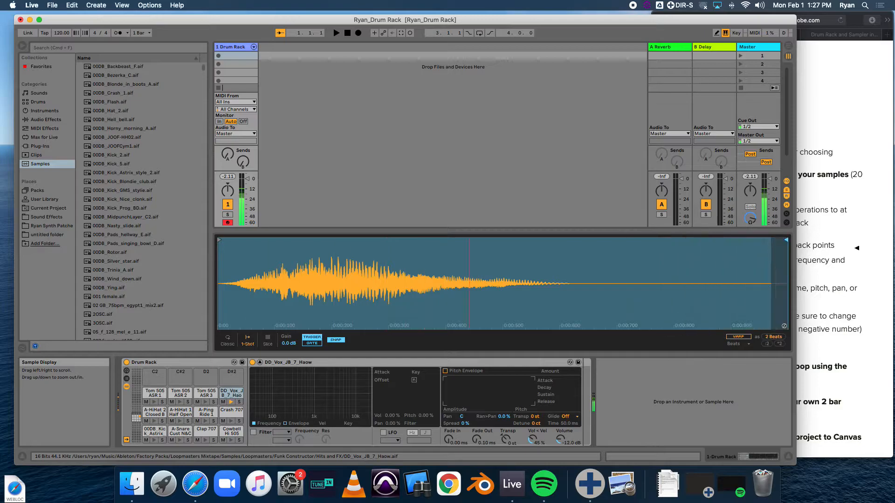
- Try a later start point and an earlier end point on the vox sample, audition it, and restore its full length
{"action": "mouse_move", "coordinate": [220, 240]}
{"action": "left_mouse_down"}
{"action": "mouse_move", "coordinate": [425, 238]}
{"action": "mouse_move", "coordinate": [266, 239]}
{"action": "mouse_move", "coordinate": [305, 239]}
{"action": "left_mouse_up"}
{"action": "key", "text": "j"}
{"action": "key", "text": "j"}
{"action": "left_click_drag", "start_coordinate": [792, 242], "coordinate": [217, 240]}
{"action": "left_click_drag", "start_coordinate": [354, 239], "coordinate": [652, 239]}
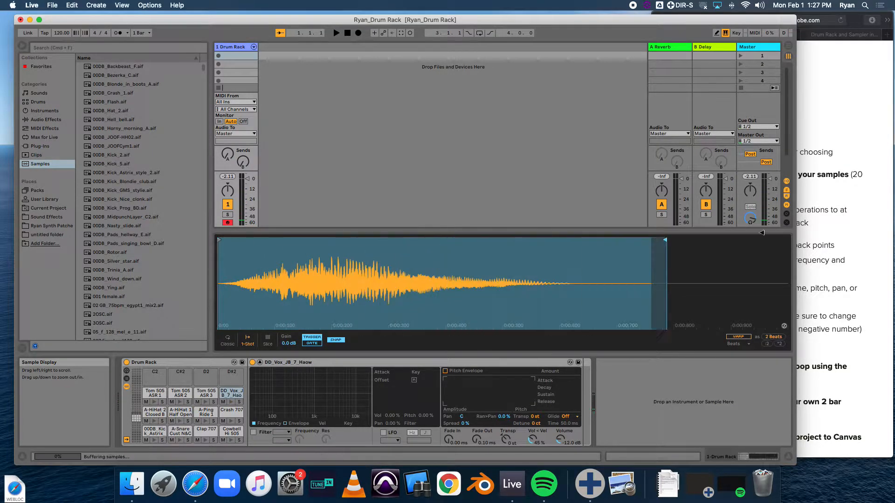
{"action": "left_click_drag", "start_coordinate": [741, 230], "coordinate": [857, 240]}
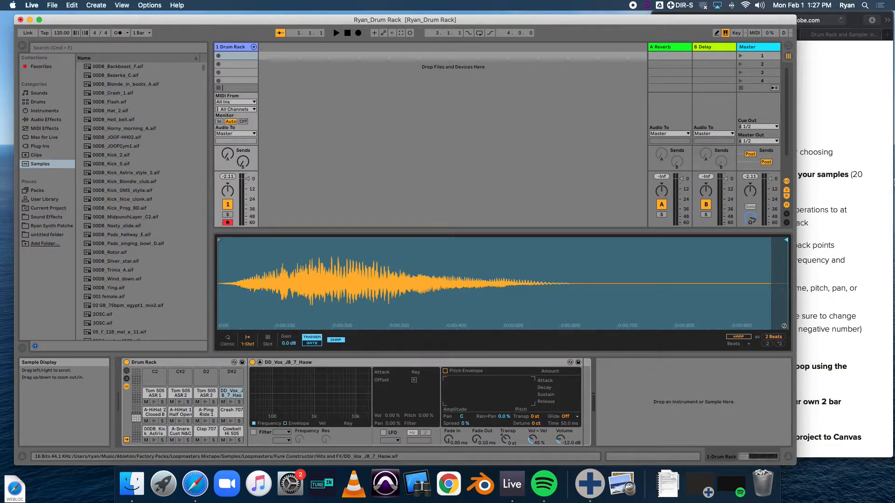
- Check the filter task in the assignment, open the 00DB_Kick_Astrix_style_2 pad, and audition the kick
{"action": "left_click", "coordinate": [849, 63]}
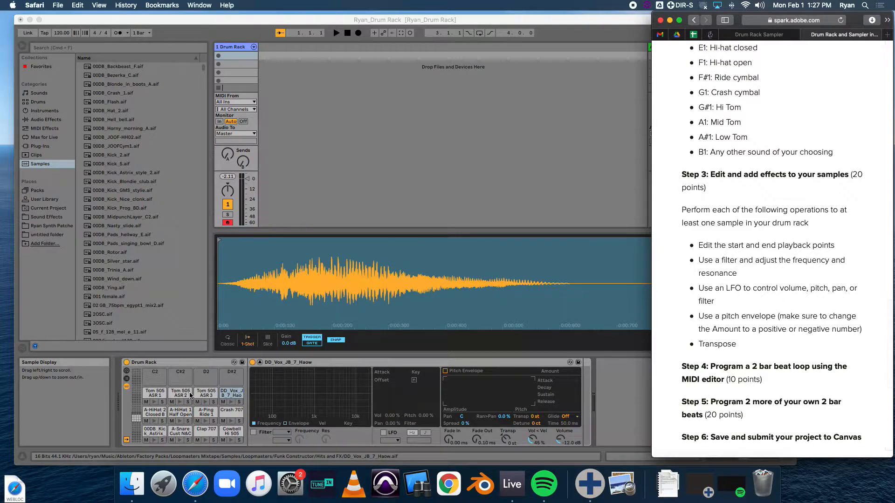
{"action": "left_click", "coordinate": [168, 431]}
{"action": "left_click", "coordinate": [155, 431]}
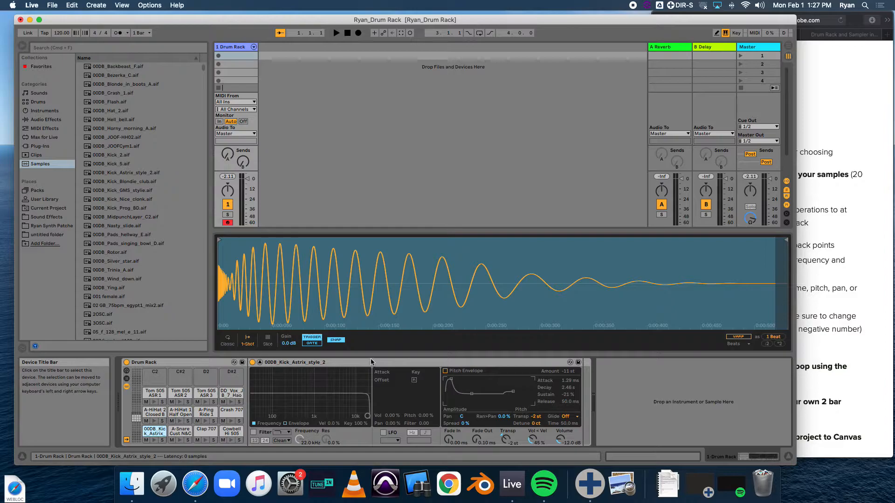
{"action": "key", "text": "a"}
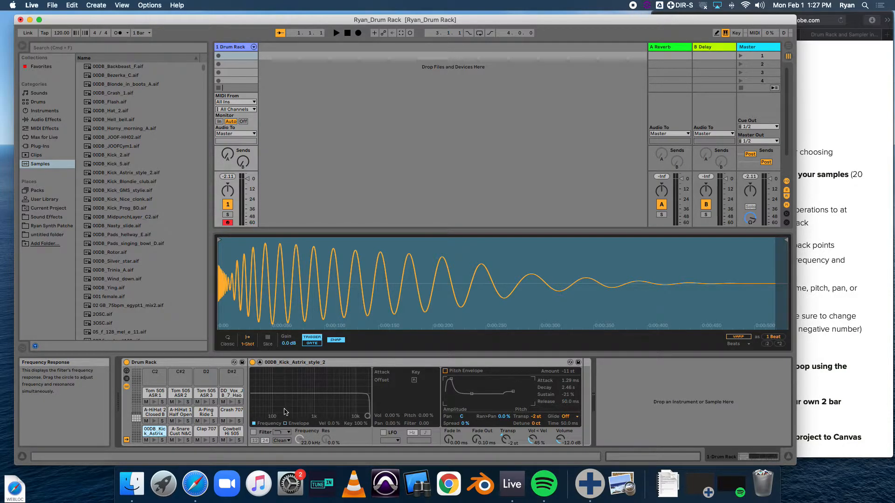
- Turn on the kick's filter and adjust its low-pass cutoff to about 893 Hz with 44% resonance
{"action": "left_click", "coordinate": [253, 432]}
{"action": "left_click", "coordinate": [253, 432]}
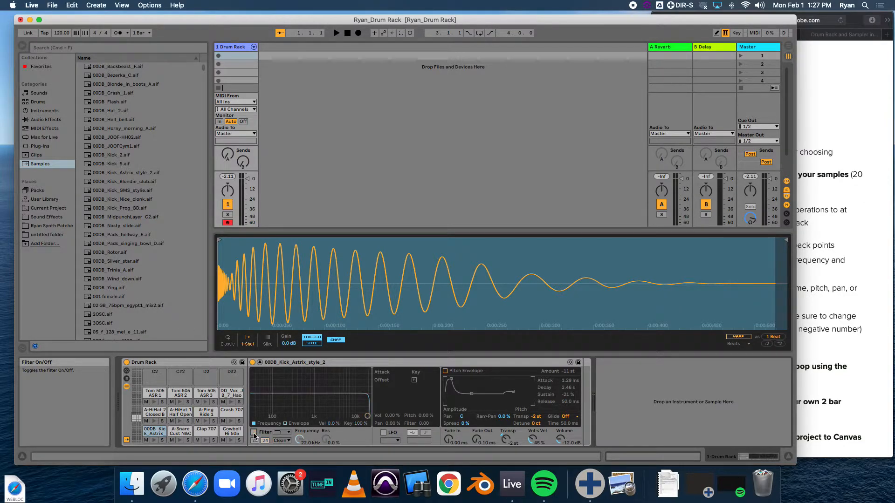
{"action": "left_click", "coordinate": [254, 434]}
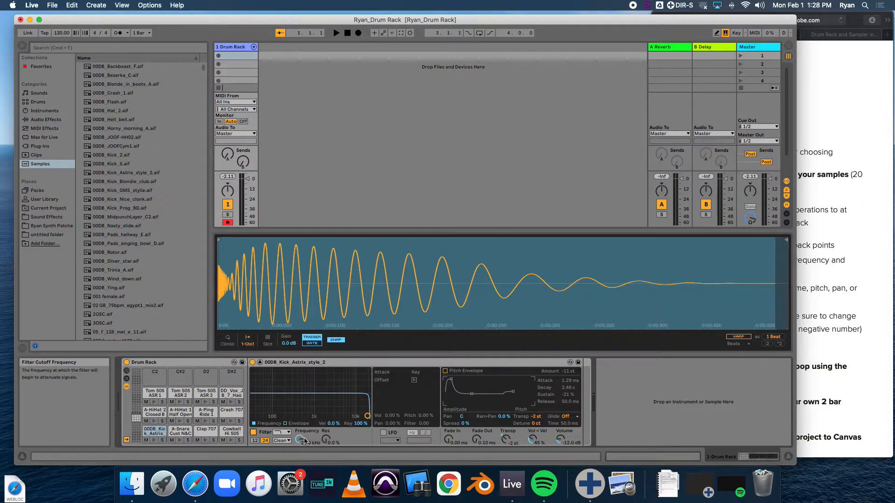
{"action": "left_click_drag", "start_coordinate": [299, 440], "coordinate": [312, 400]}
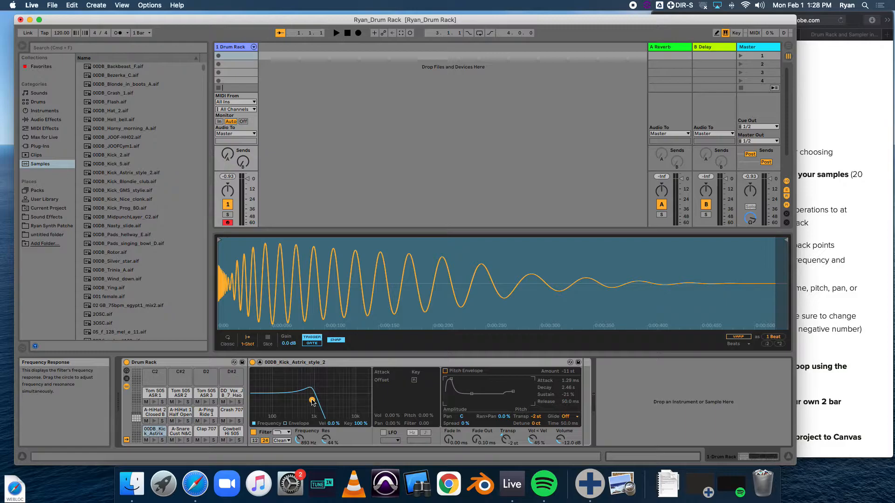
- Try a high-pass filter on the kick with a cutoff of about 739 Hz and 45% resonance
{"action": "left_click", "coordinate": [283, 434]}
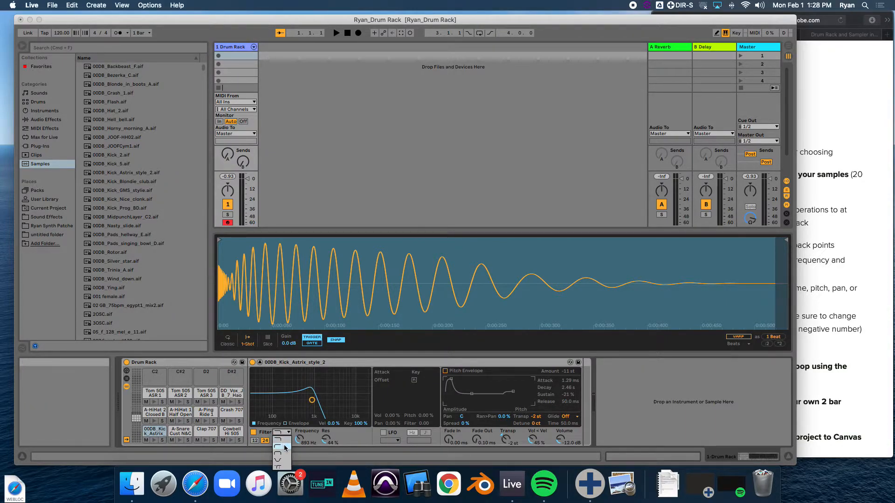
{"action": "left_click", "coordinate": [285, 446]}
{"action": "mouse_move", "coordinate": [316, 403]}
{"action": "left_mouse_down"}
{"action": "mouse_move", "coordinate": [266, 398]}
{"action": "mouse_move", "coordinate": [308, 399]}
{"action": "left_mouse_up"}
- Switch the kick's filter back to low-pass and set the cutoff just under 1 kHz with 44% resonance
{"action": "left_click", "coordinate": [285, 434]}
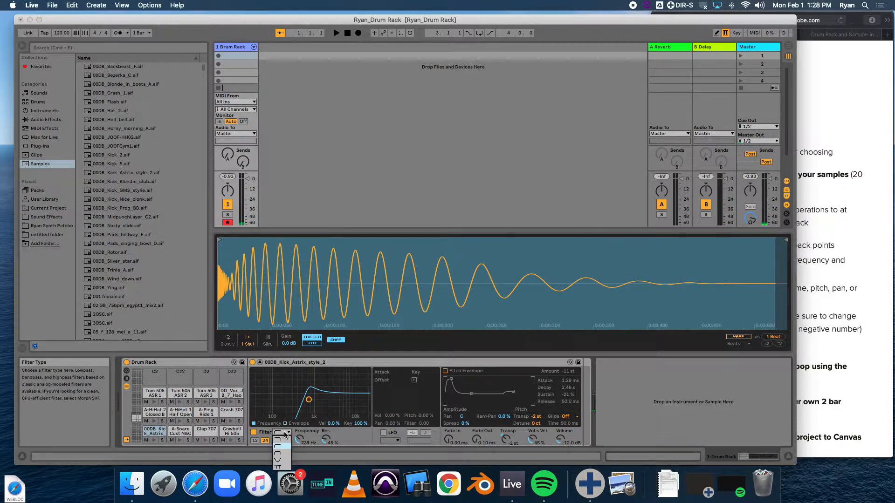
{"action": "left_click", "coordinate": [289, 440]}
{"action": "left_click_drag", "start_coordinate": [308, 400], "coordinate": [313, 400]}
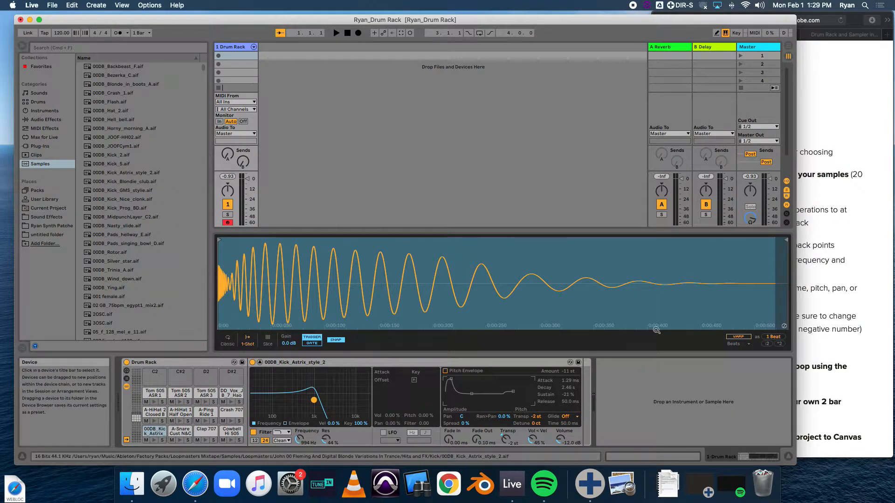
- Check the LFO task, open the Crash 707 pad, and turn off its pitch envelope while leaving the LFO enabled
{"action": "left_click", "coordinate": [802, 256]}
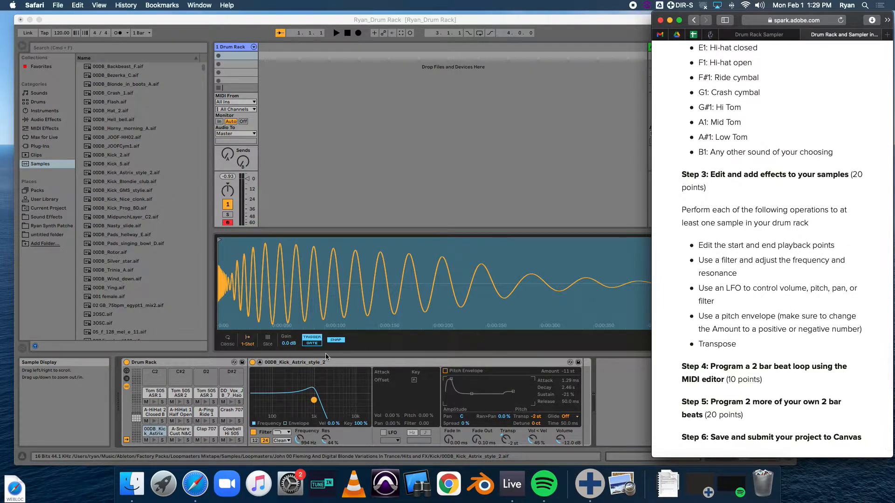
{"action": "left_click", "coordinate": [370, 357]}
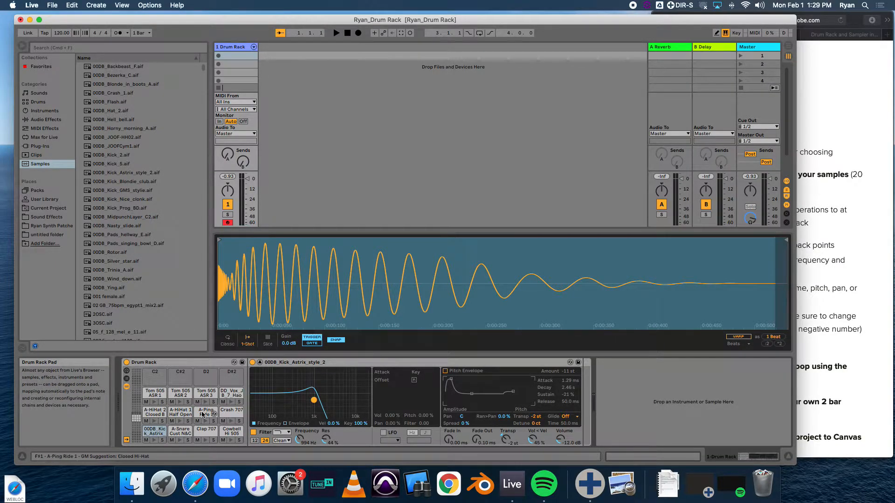
{"action": "left_click", "coordinate": [224, 415]}
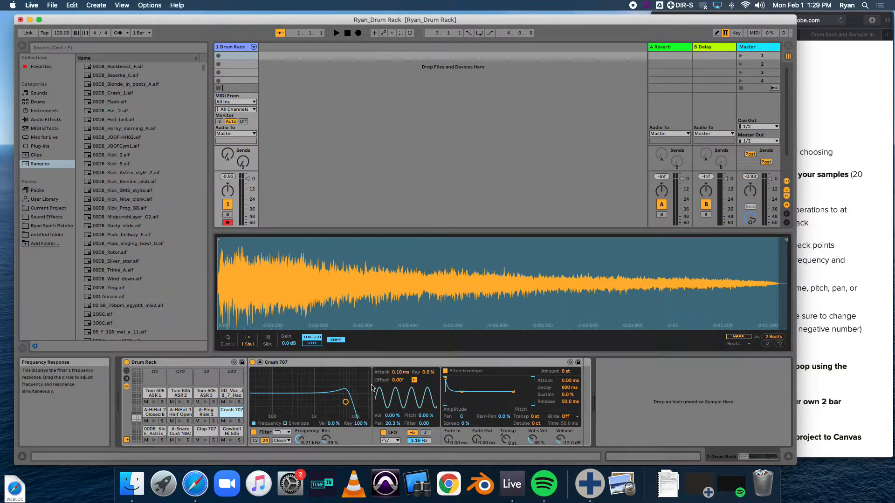
{"action": "left_click", "coordinate": [383, 432]}
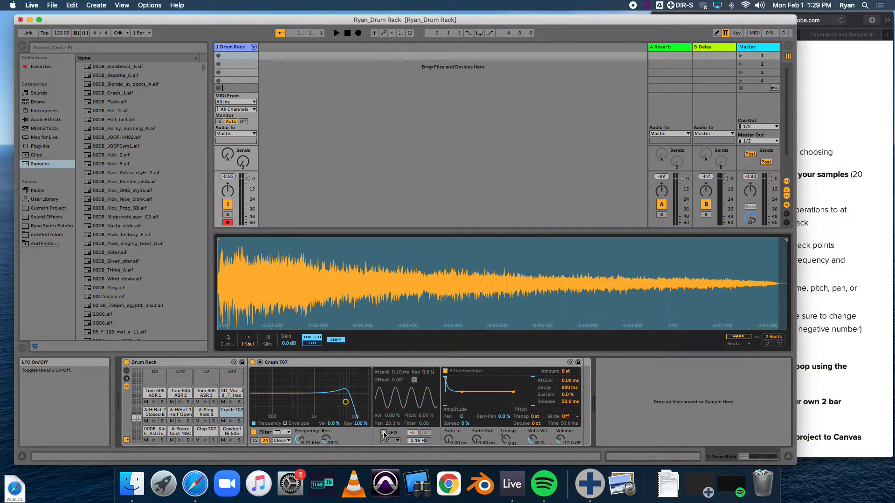
{"action": "left_click", "coordinate": [445, 372]}
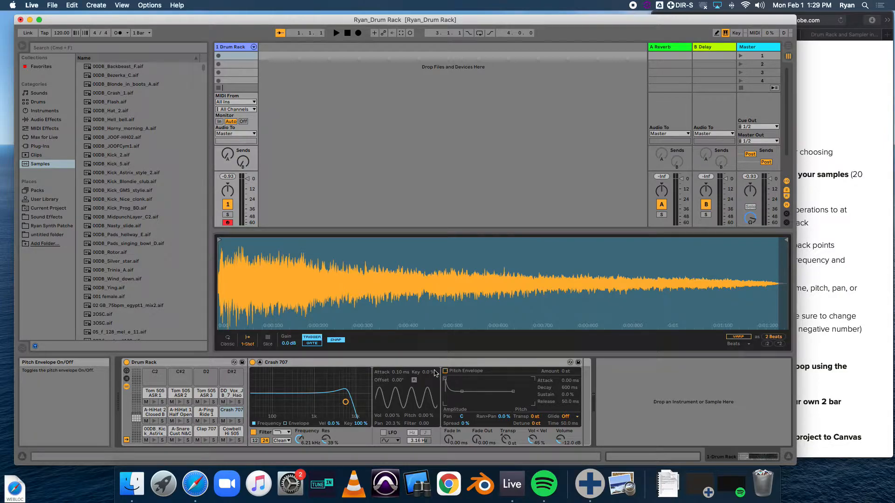
{"action": "left_click", "coordinate": [384, 433]}
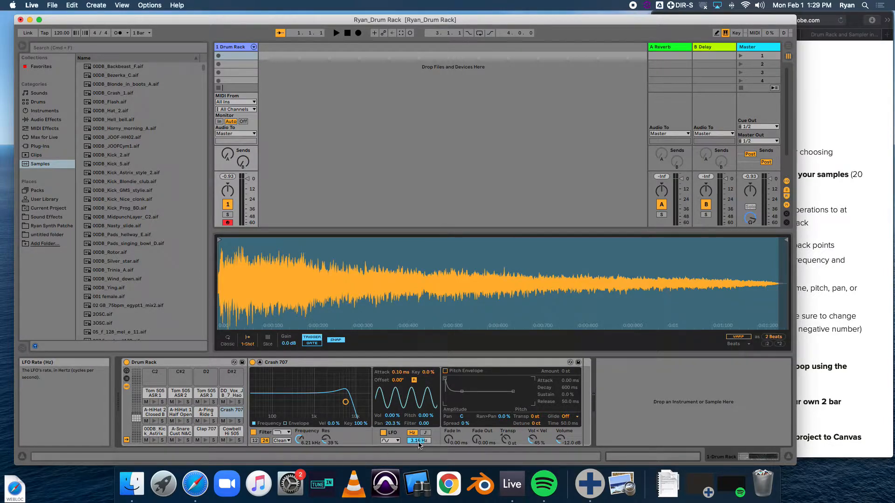
- Set the crash's LFO volume modulation to 100% and audition it at several rates, ending at 0.85 Hz
{"action": "mouse_move", "coordinate": [419, 441]}
{"action": "left_mouse_down"}
{"action": "mouse_move", "coordinate": [419, 423]}
{"action": "mouse_move", "coordinate": [419, 440]}
{"action": "left_mouse_up"}
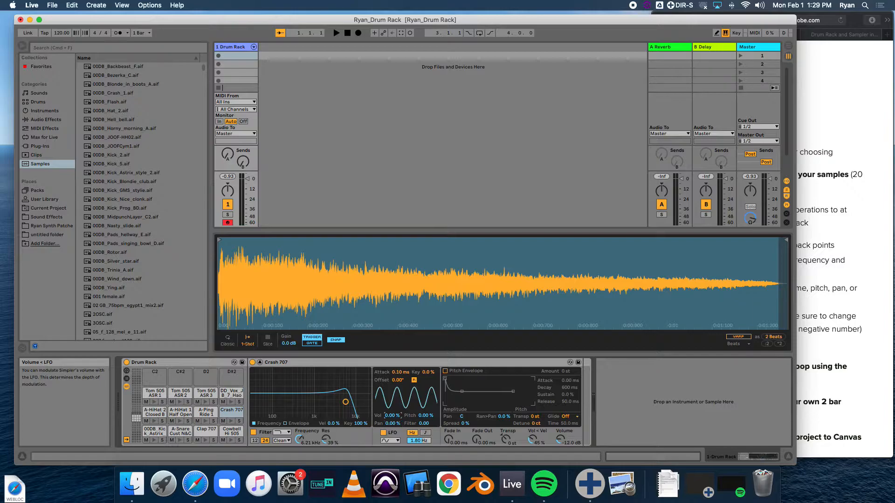
{"action": "left_click_drag", "start_coordinate": [392, 415], "coordinate": [392, 378]}
{"action": "key", "text": "g"}
{"action": "left_click_drag", "start_coordinate": [419, 441], "coordinate": [418, 396]}
{"action": "key", "text": "g"}
{"action": "left_click_drag", "start_coordinate": [421, 441], "coordinate": [421, 482]}
{"action": "key", "text": "g"}
{"action": "key", "text": "g"}
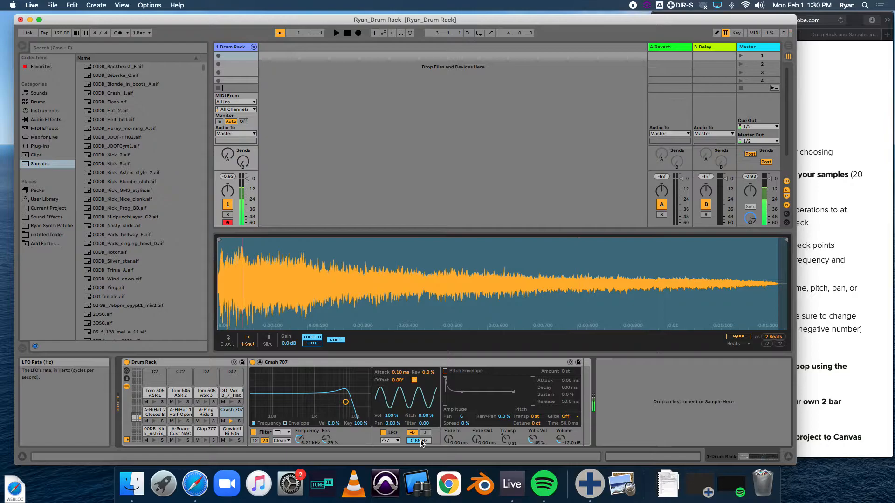
- Reset the crash's LFO volume modulation, set its pitch modulation to 100%, and audition it at different rates
{"action": "left_click_drag", "start_coordinate": [390, 417], "coordinate": [390, 421]}
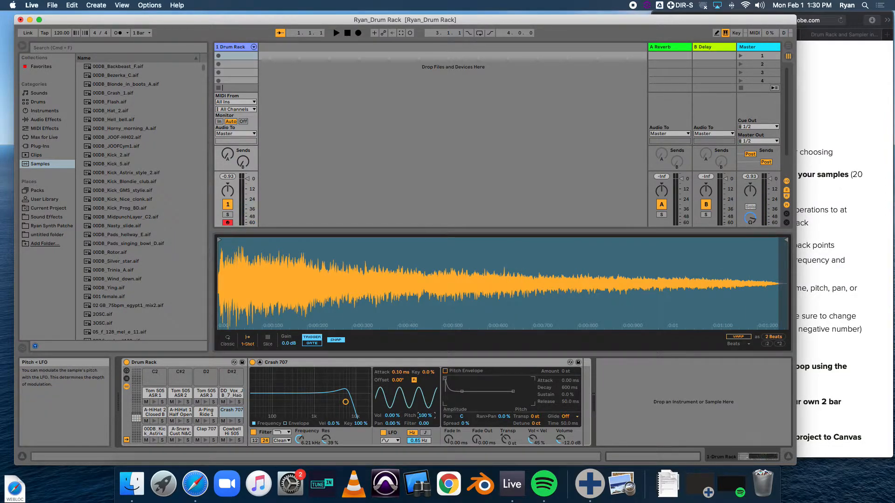
{"action": "key", "text": "g"}
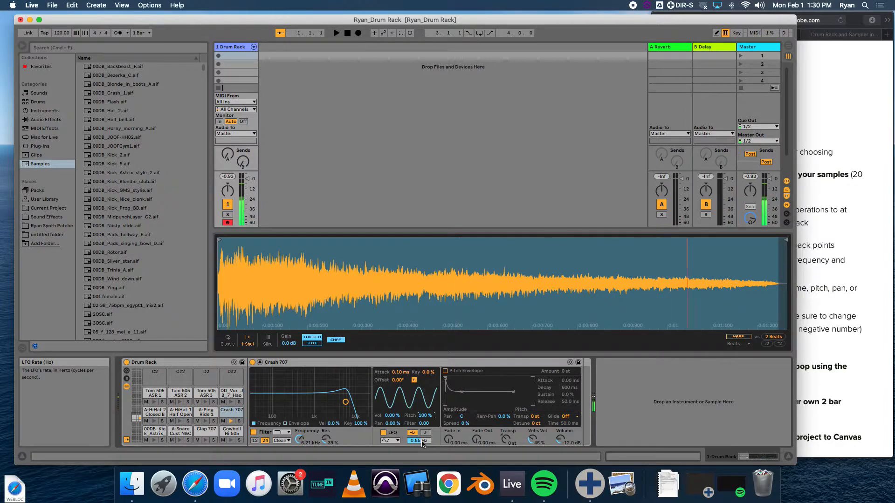
{"action": "left_click_drag", "start_coordinate": [421, 442], "coordinate": [422, 465]}
{"action": "key", "text": "g"}
{"action": "key", "text": "g"}
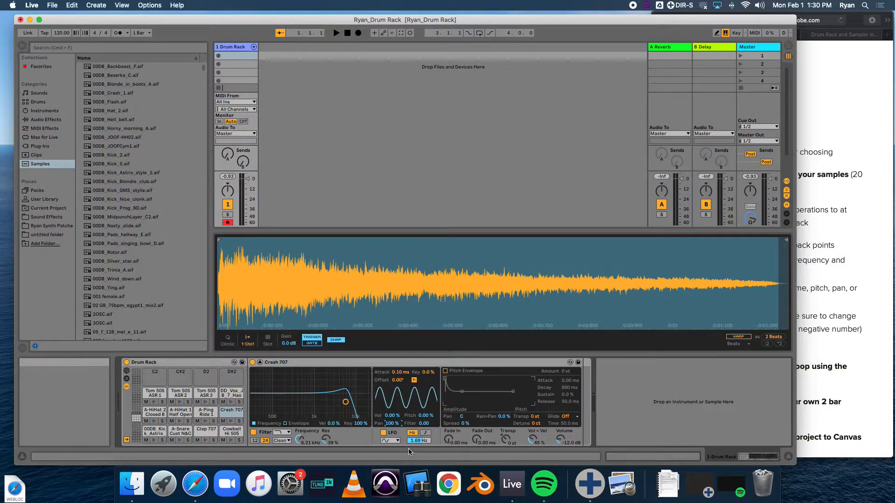
- Set the crash's LFO rate to 1.80 Hz and reset its pan modulation to 0%
{"action": "mouse_move", "coordinate": [419, 441]}
{"action": "left_mouse_down"}
{"action": "mouse_move", "coordinate": [418, 423]}
{"action": "mouse_move", "coordinate": [422, 459]}
{"action": "mouse_move", "coordinate": [422, 448]}
{"action": "left_mouse_up"}
{"action": "left_click_drag", "start_coordinate": [392, 424], "coordinate": [392, 424]}
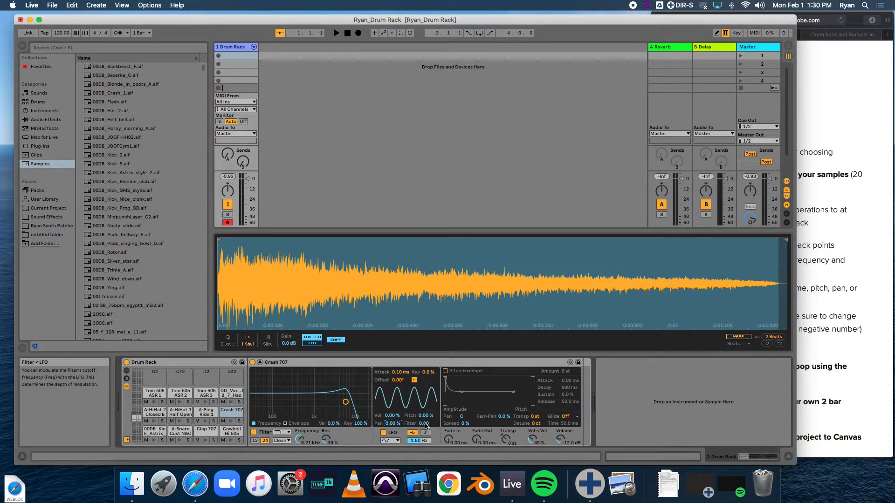
- Switch the crash's filter off and back on, and set the LFO's filter modulation to about 14.6
{"action": "left_click", "coordinate": [253, 432]}
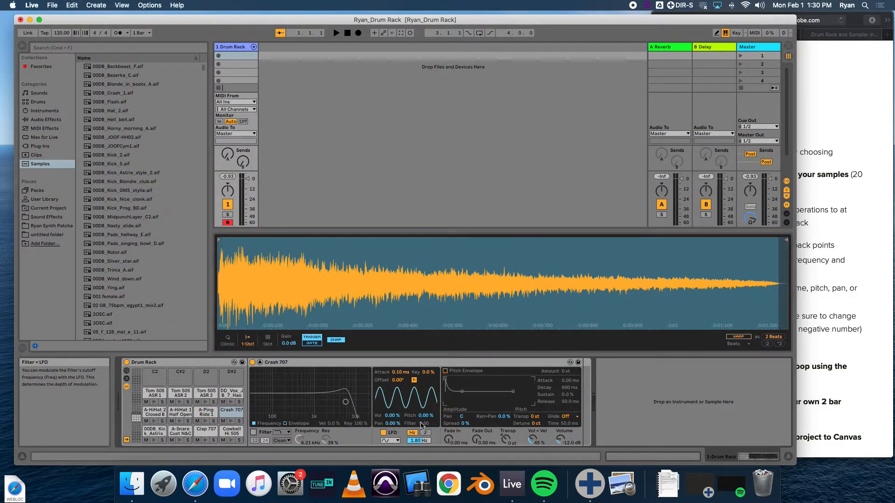
{"action": "left_click", "coordinate": [254, 432]}
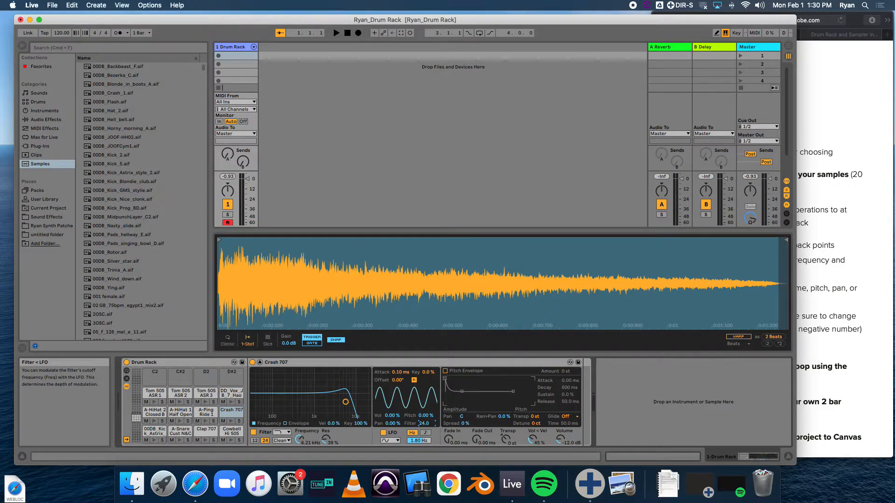
{"action": "left_click_drag", "start_coordinate": [424, 423], "coordinate": [425, 427]}
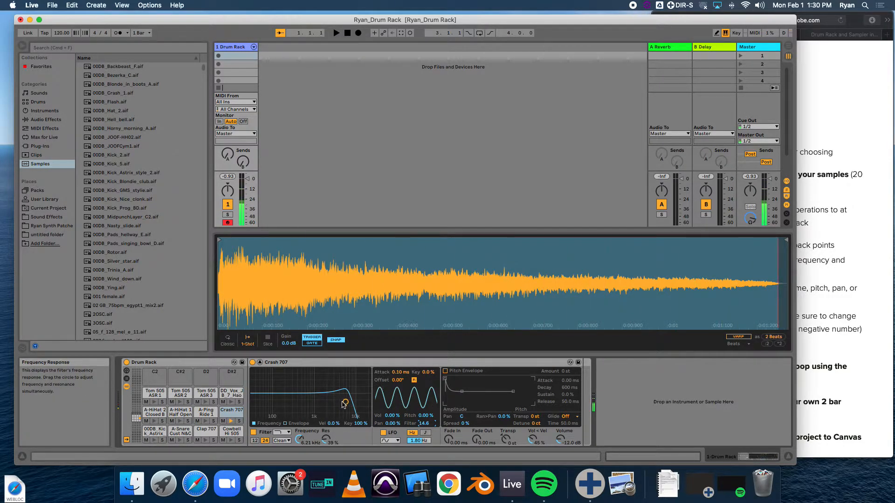
- Set the crash's filter frequency to about 11.5 kHz with 36% resonance, and switch off its LFO
{"action": "mouse_move", "coordinate": [344, 404]}
{"action": "left_mouse_down"}
{"action": "mouse_move", "coordinate": [320, 404]}
{"action": "mouse_move", "coordinate": [357, 403]}
{"action": "left_mouse_up"}
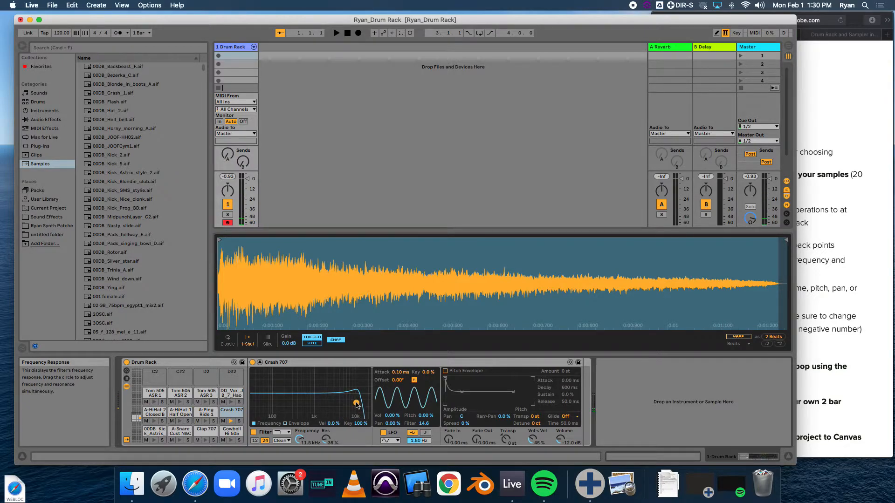
{"action": "left_click", "coordinate": [384, 433]}
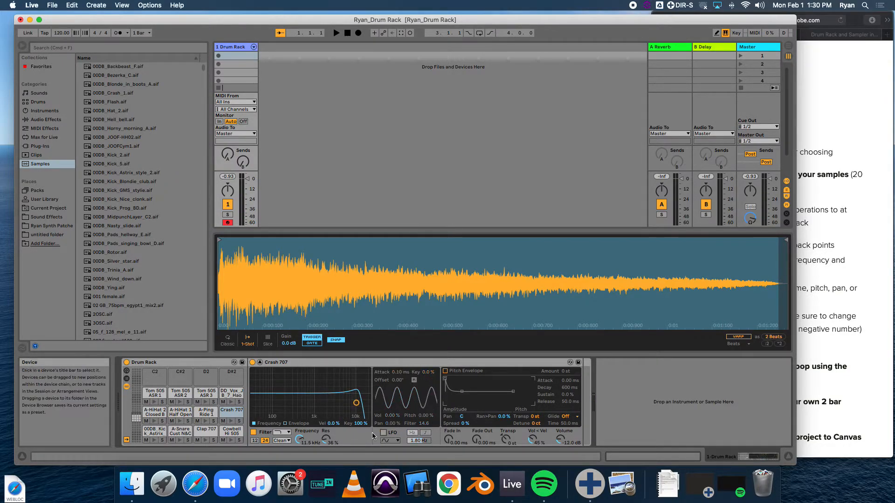
- Check the Step 3 requirements on the assignment page in Safari, and enable the crash's pitch envelope in Live
{"action": "left_click", "coordinate": [885, 163]}
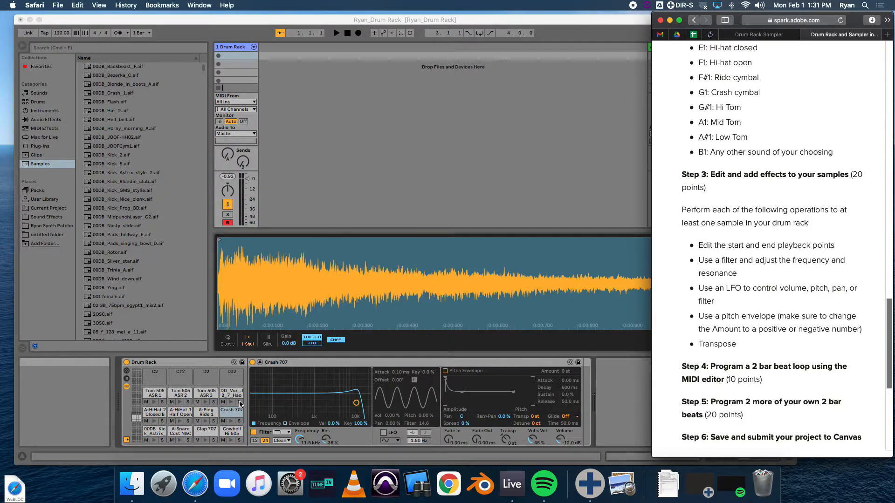
{"action": "left_click", "coordinate": [150, 397]}
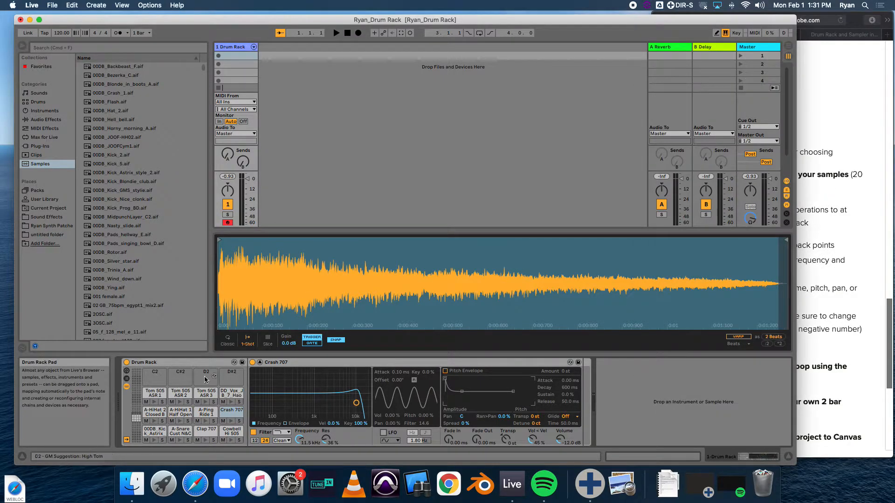
{"action": "left_click", "coordinate": [445, 371]}
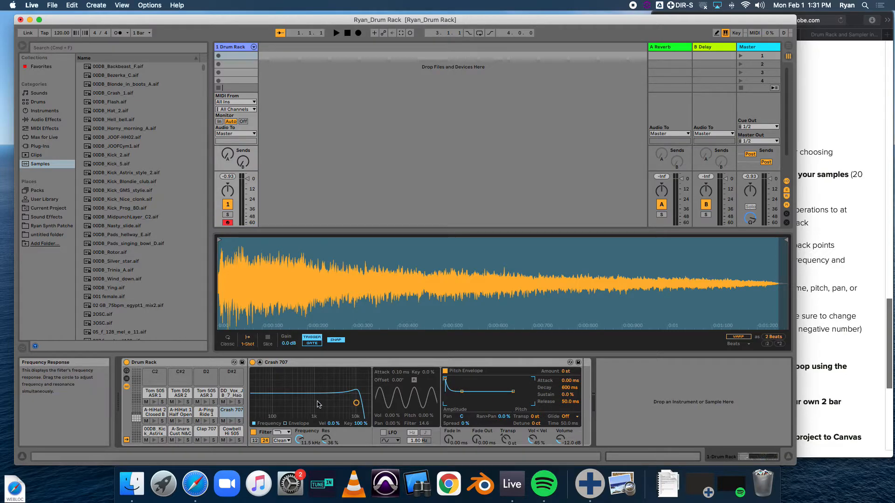
- Audition the crash and tom pads, and show the Tom 505 ASR 1 sample with its pitch envelope enabled
{"action": "key", "text": "g"}
{"action": "key", "text": "f"}
{"action": "key", "text": "g"}
{"action": "key", "text": "h"}
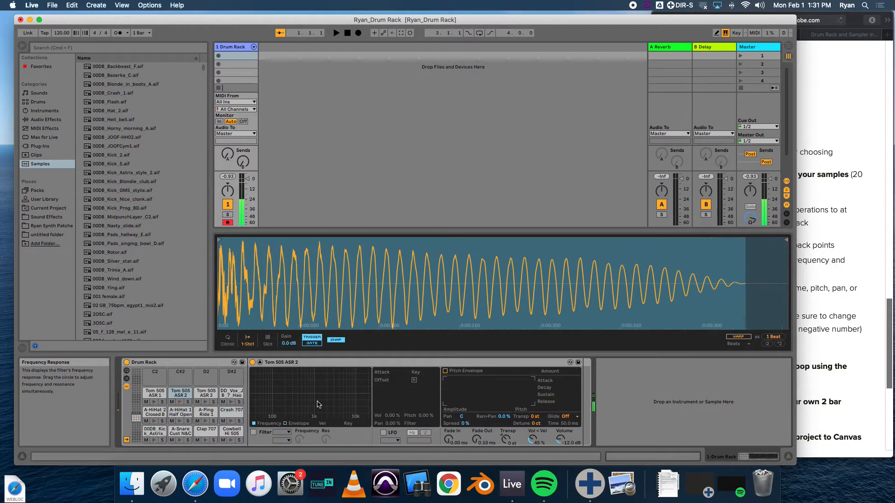
{"action": "key", "text": "a"}
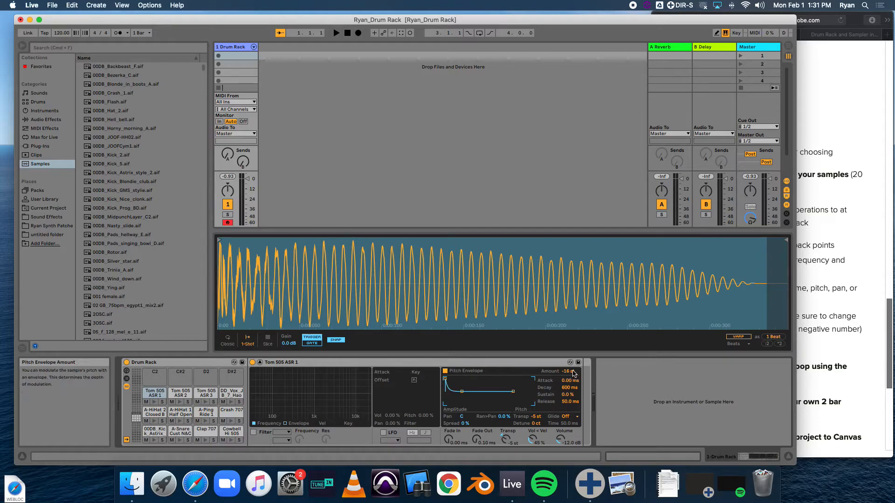
- Audition Tom 505 ASR 1 with the pitch envelope amount at 0 st and at +12 st
{"action": "left_click_drag", "start_coordinate": [569, 371], "coordinate": [568, 369]}
{"action": "key", "text": "y"}
{"action": "key", "text": "y"}
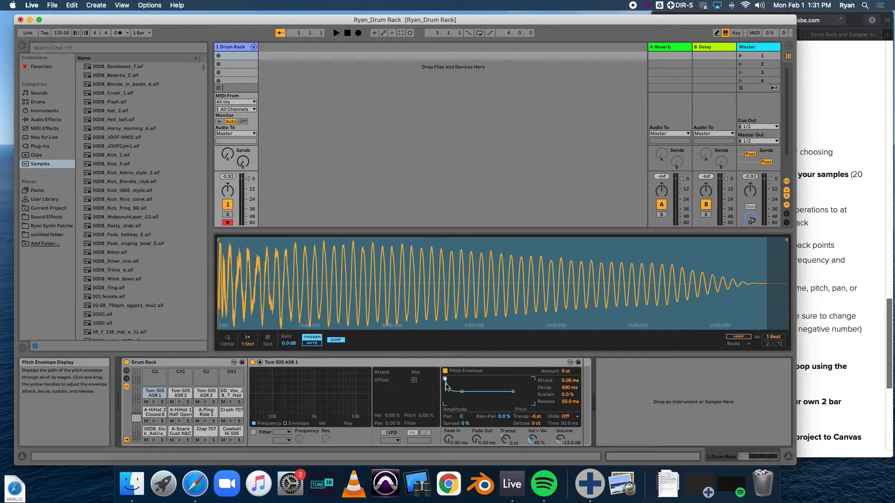
{"action": "left_click_drag", "start_coordinate": [568, 372], "coordinate": [567, 368]}
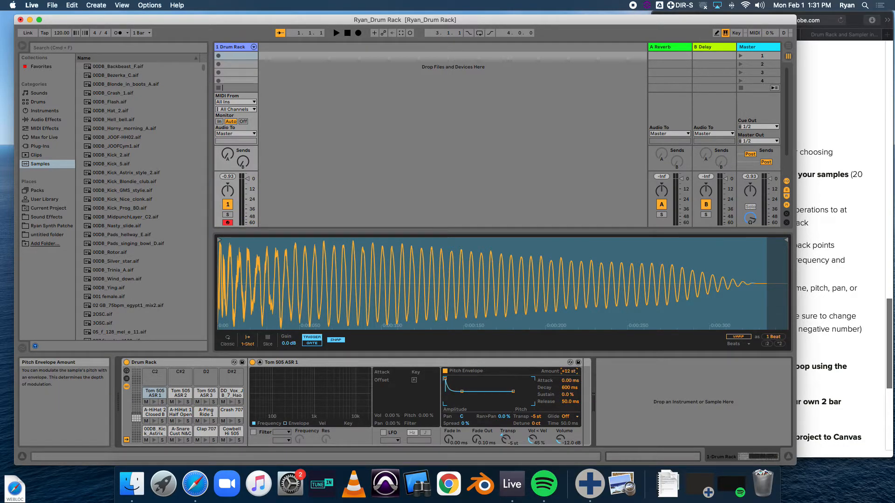
{"action": "key", "text": "y"}
{"action": "key", "text": "y"}
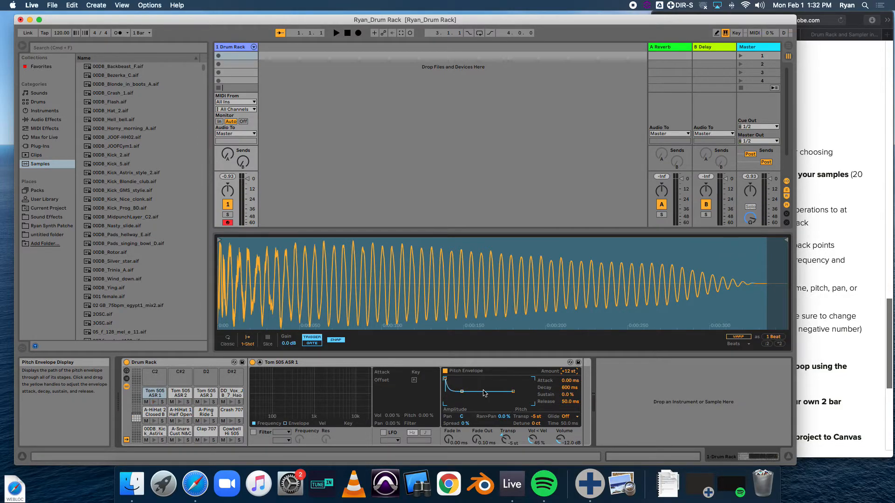
{"action": "key", "text": "y"}
{"action": "key", "text": "y"}
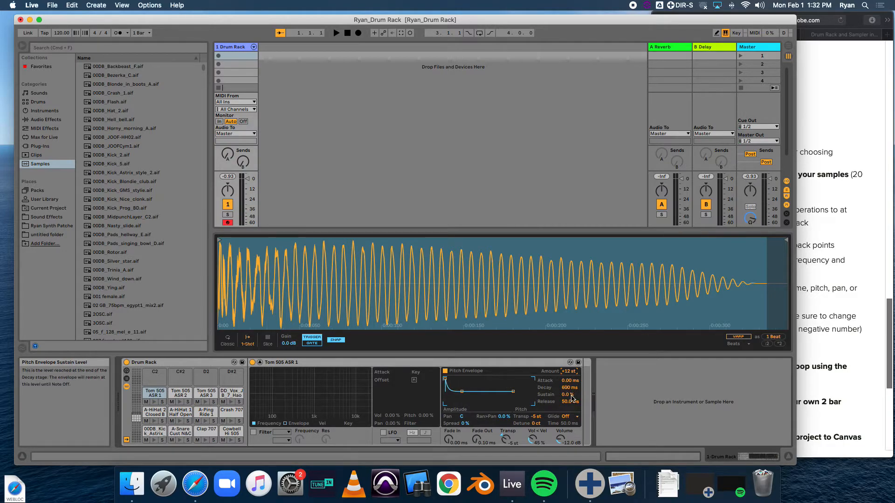
- Set Tom 505 ASR 1's pitch envelope attack to about 2.33 ms and its amount to -12 st, and audition it
{"action": "mouse_move", "coordinate": [444, 380]}
{"action": "left_mouse_down"}
{"action": "mouse_move", "coordinate": [473, 379]}
{"action": "mouse_move", "coordinate": [455, 379]}
{"action": "left_mouse_up"}
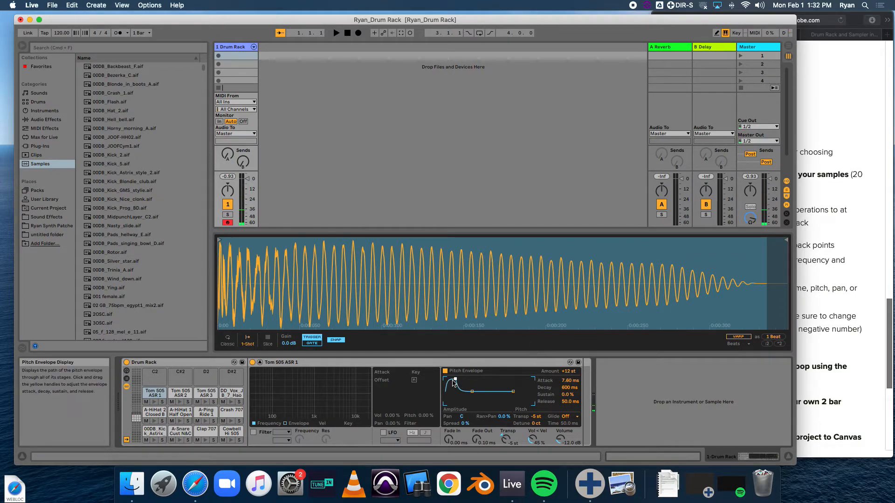
{"action": "left_click_drag", "start_coordinate": [456, 380], "coordinate": [453, 379]}
{"action": "left_click_drag", "start_coordinate": [568, 372], "coordinate": [569, 387]}
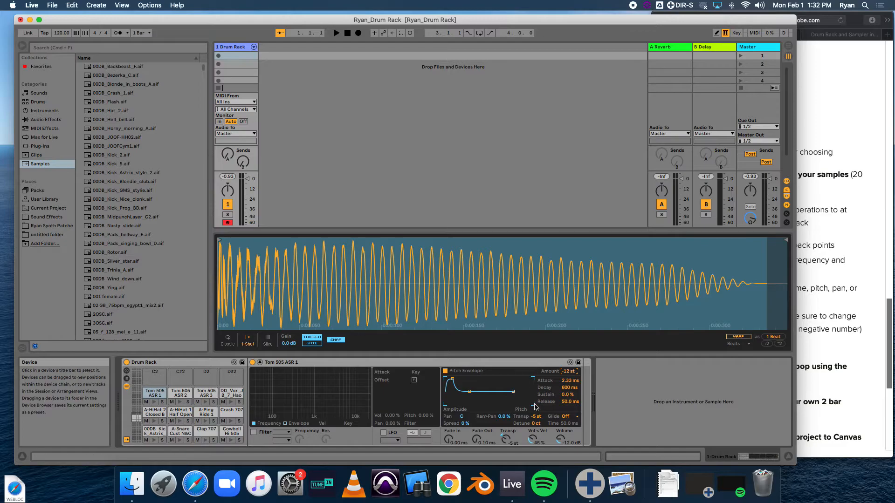
{"action": "key", "text": "y"}
{"action": "key", "text": "y"}
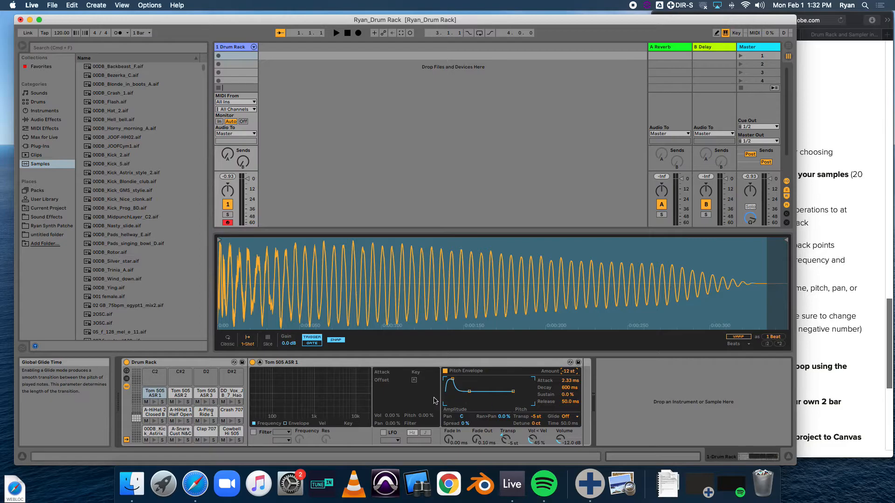
{"action": "key", "text": "y"}
{"action": "key", "text": "y"}
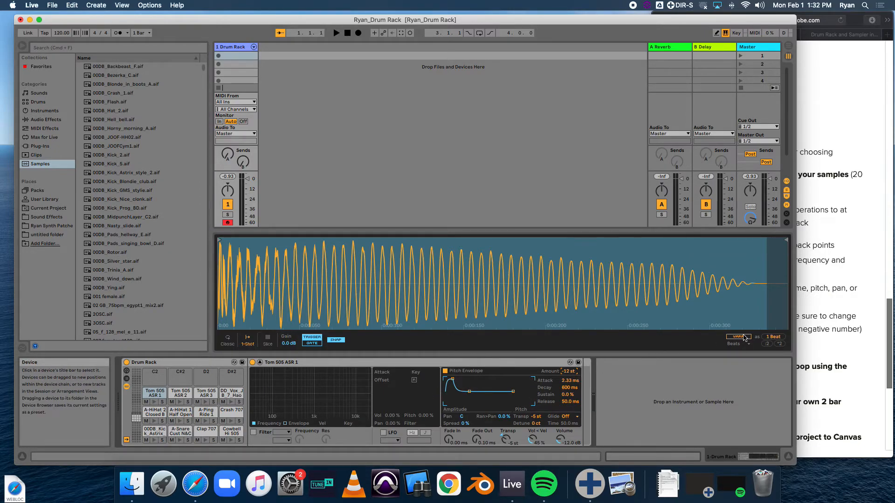
- Check the Transpose item on the assignment page, and audition the Crash 707 sample in Live
{"action": "left_click", "coordinate": [835, 300]}
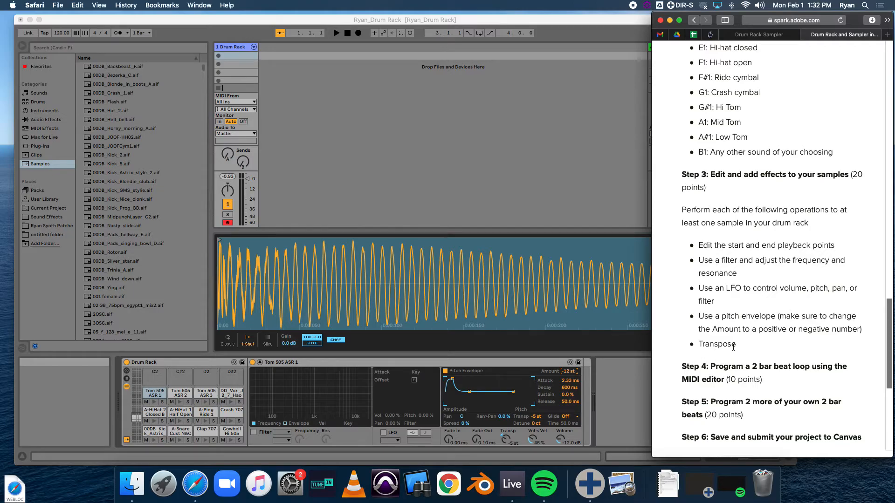
{"action": "left_click", "coordinate": [498, 221]}
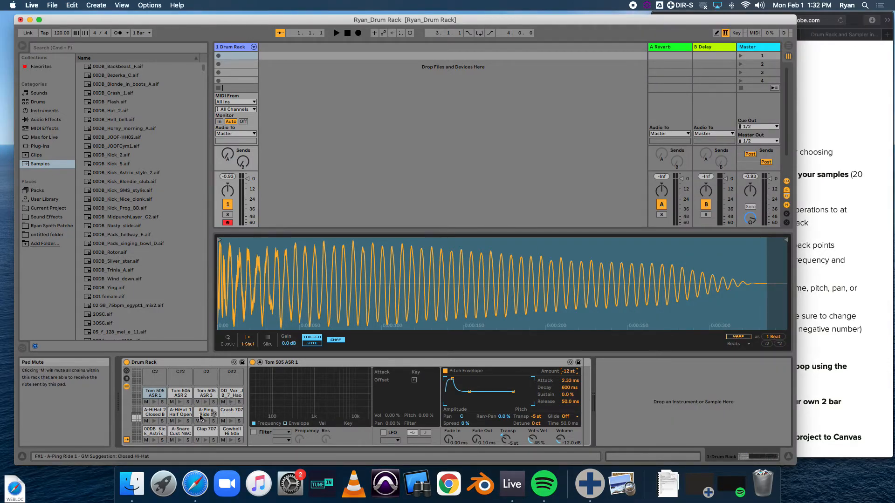
{"action": "left_click", "coordinate": [233, 412]}
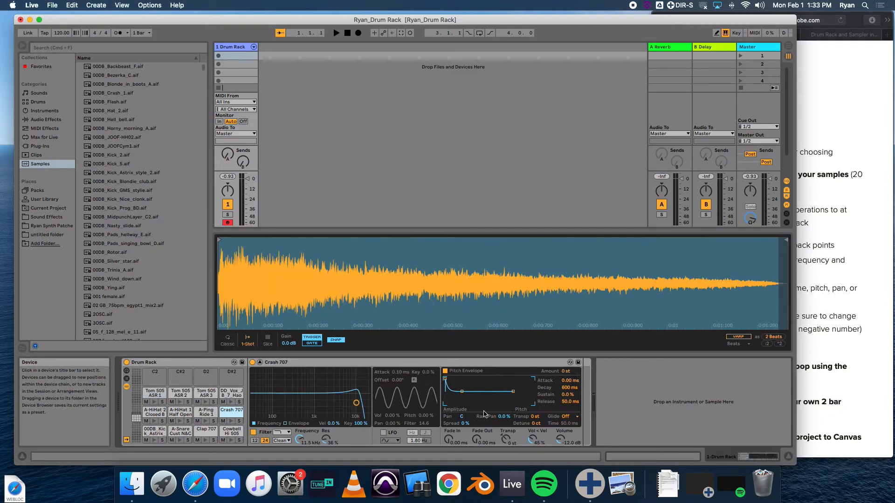
{"action": "key", "text": "g"}
{"action": "key", "text": "g"}
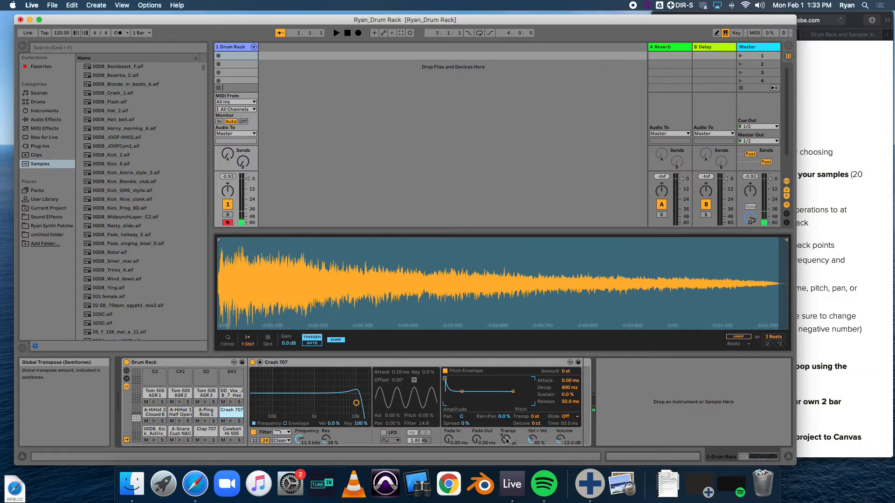
- Audition the crash at different transpositions, including +11 st, and leave its transpose at -4 st
{"action": "mouse_move", "coordinate": [505, 440]}
{"action": "left_mouse_down"}
{"action": "mouse_move", "coordinate": [505, 457]}
{"action": "mouse_move", "coordinate": [505, 424]}
{"action": "left_mouse_up"}
{"action": "key", "text": "g"}
{"action": "key", "text": "g"}
{"action": "key", "text": "g"}
{"action": "key", "text": "g"}
{"action": "key", "text": "g"}
{"action": "key", "text": "g"}
{"action": "key", "text": "g"}
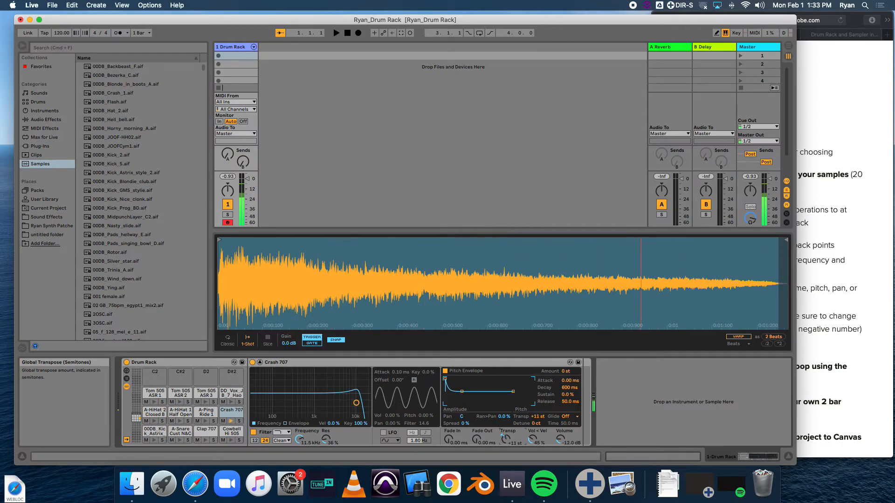
{"action": "key", "text": "g"}
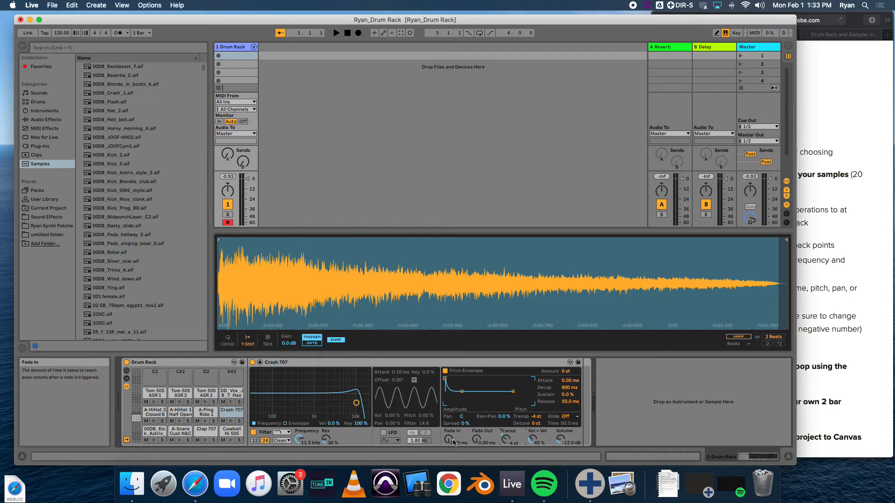
- Audition the crash with a fade-in of about 705 ms, and reset the fade-in to 0 ms
{"action": "mouse_move", "coordinate": [449, 439]}
{"action": "left_mouse_down"}
{"action": "mouse_move", "coordinate": [448, 412]}
{"action": "mouse_move", "coordinate": [449, 433]}
{"action": "mouse_move", "coordinate": [448, 420]}
{"action": "left_mouse_up"}
{"action": "key", "text": "g"}
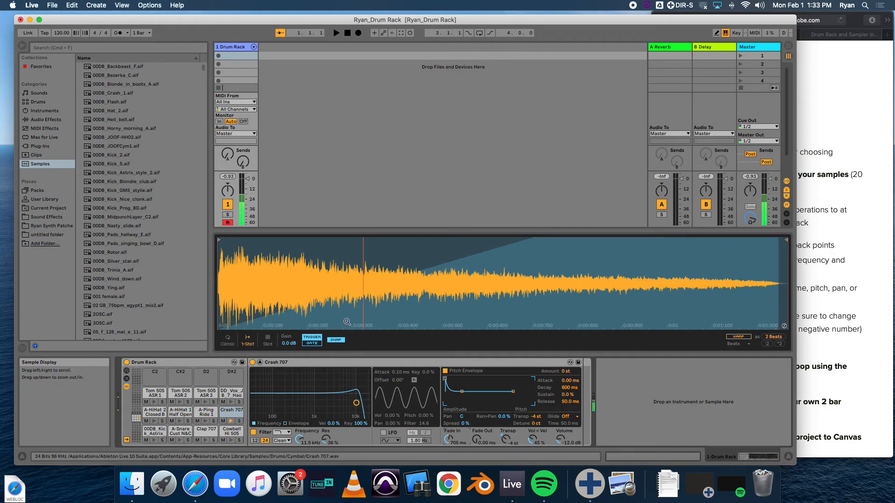
{"action": "key", "text": "g"}
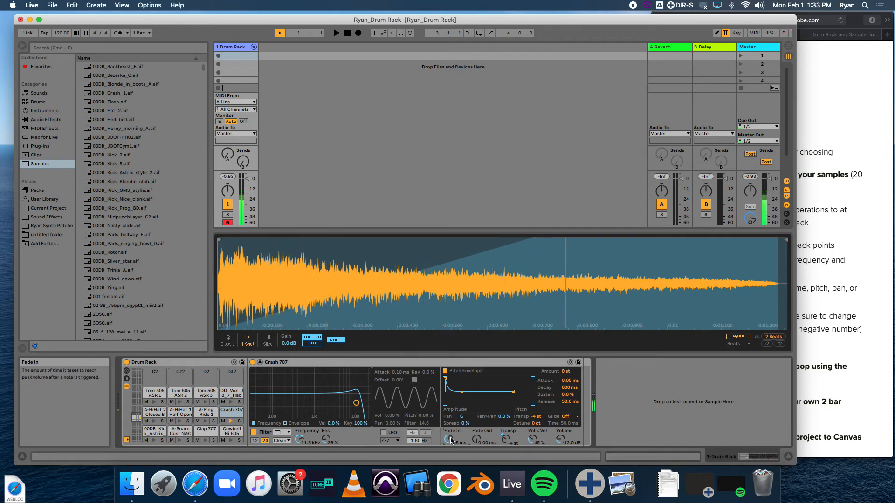
{"action": "key", "text": "Delete"}
{"action": "key", "text": "g"}
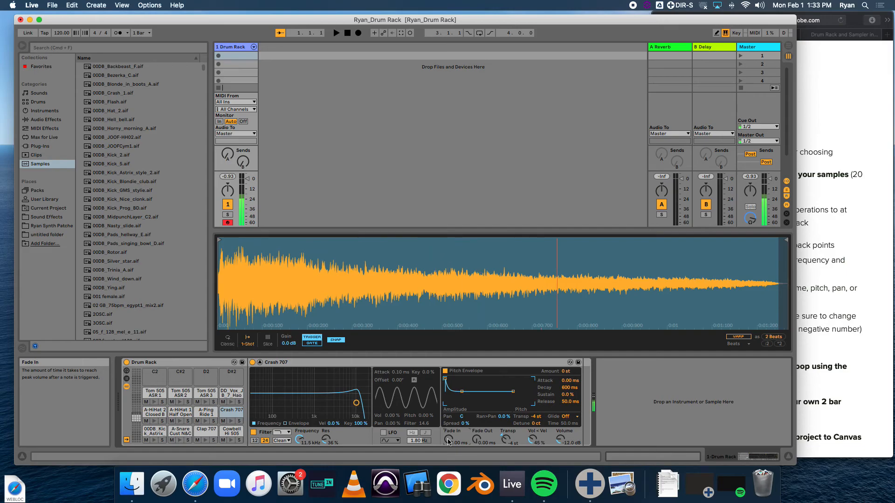
- Audition the crash with a 2.00 s fade-out, and reset the fade-out to its default
{"action": "left_click_drag", "start_coordinate": [476, 440], "coordinate": [476, 401]}
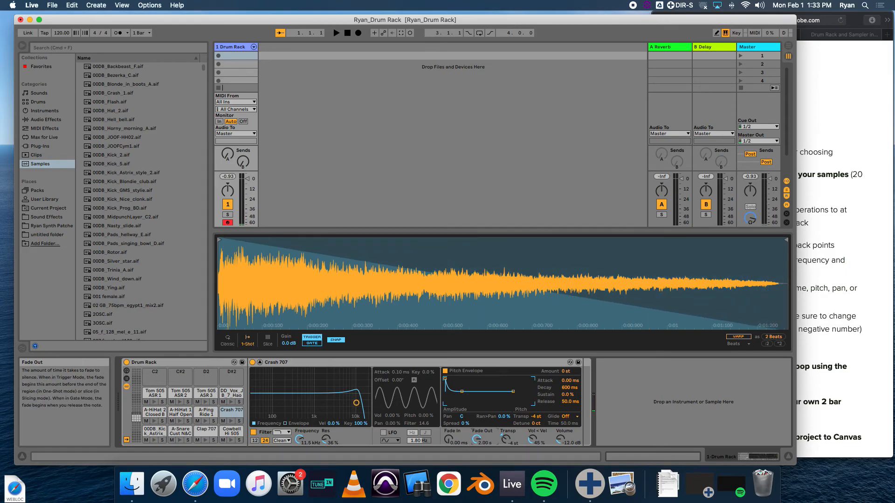
{"action": "key", "text": "g"}
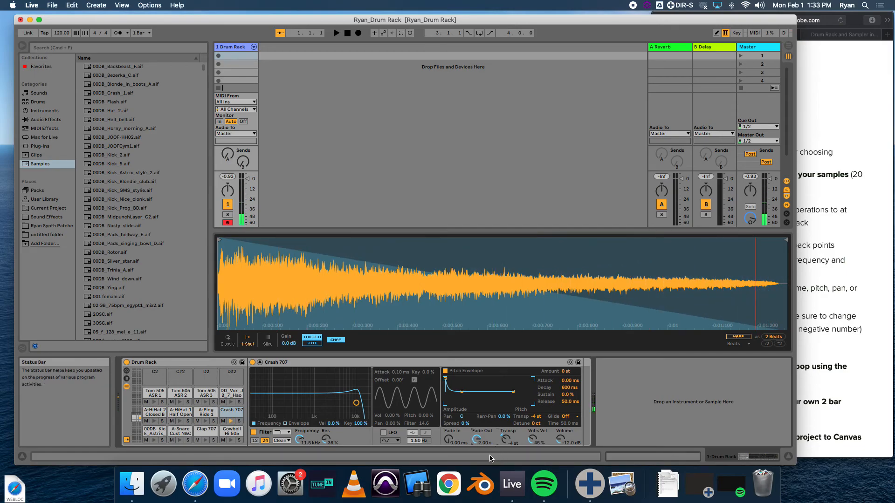
{"action": "key", "text": "Delete"}
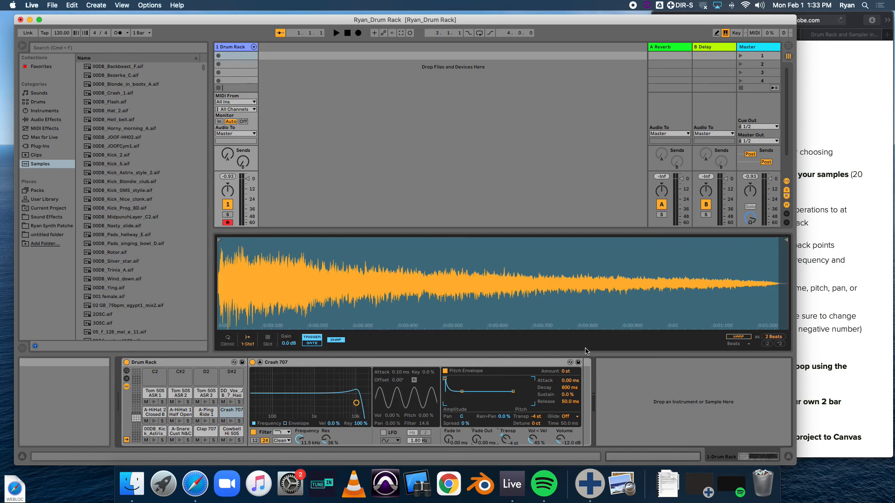
- Switch to the assignment page in Safari to review the Step 3 operations
{"action": "left_click", "coordinate": [849, 113]}
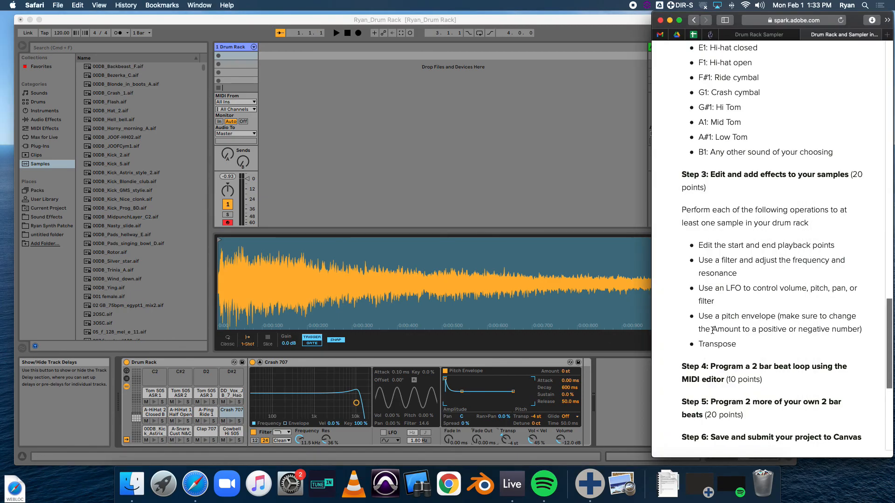